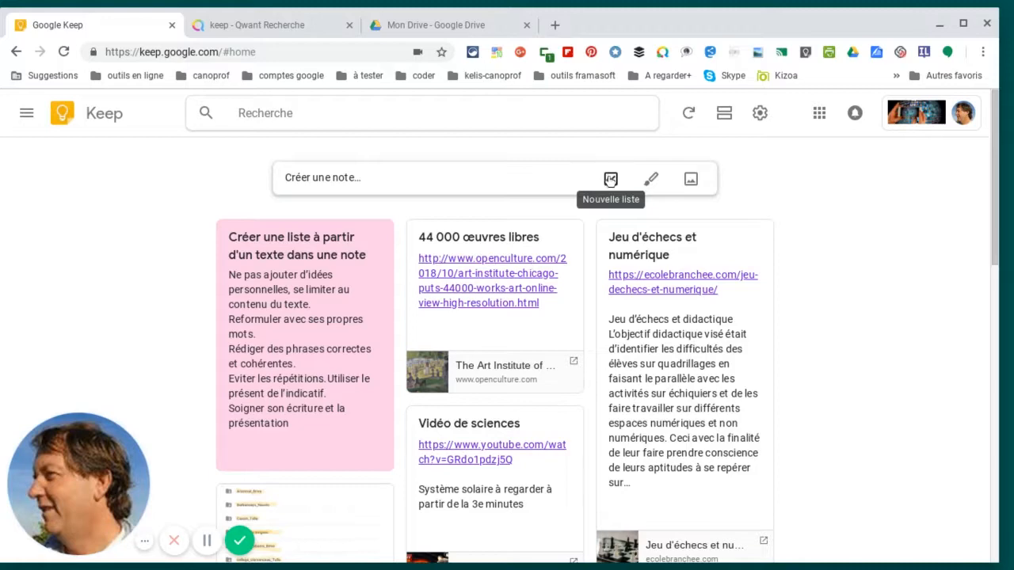
Step: Create a new list note titled "Grille d'évaluation: résumé de texte"
{"action": "left_click", "coordinate": [610, 180]}
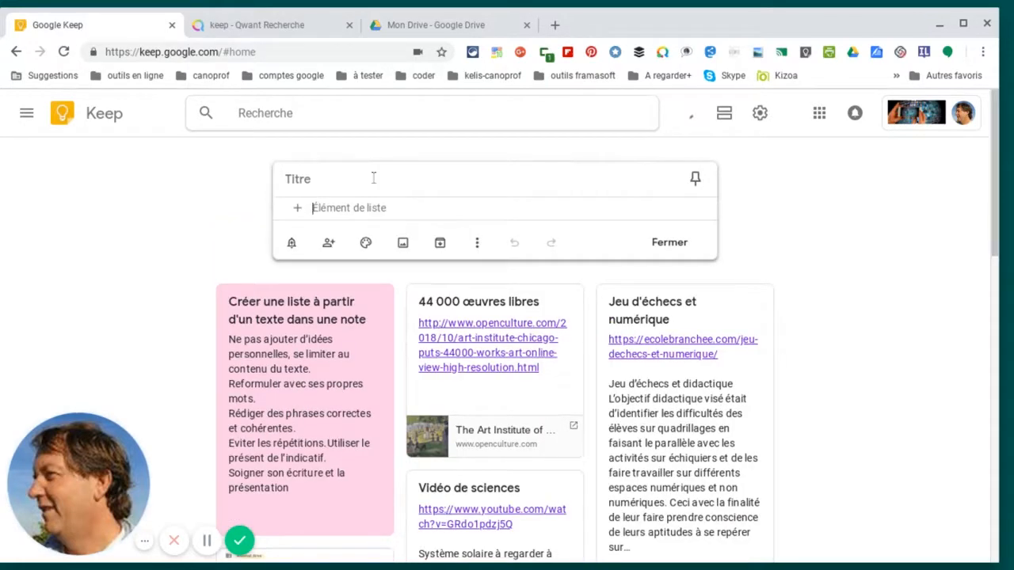
{"action": "left_click", "coordinate": [413, 3]}
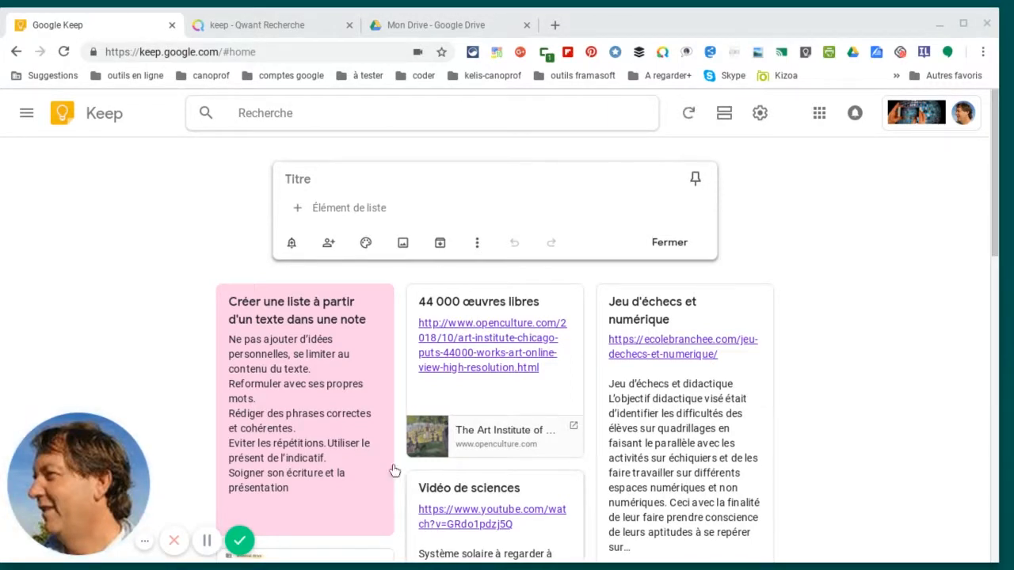
{"action": "left_click", "coordinate": [337, 180]}
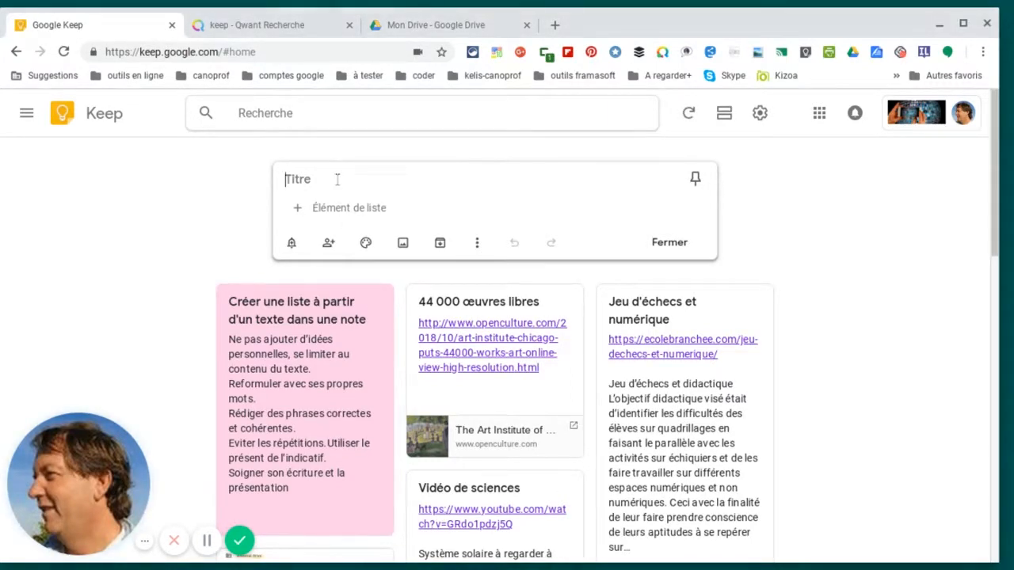
{"action": "type", "text": "Grille d'évalla"}
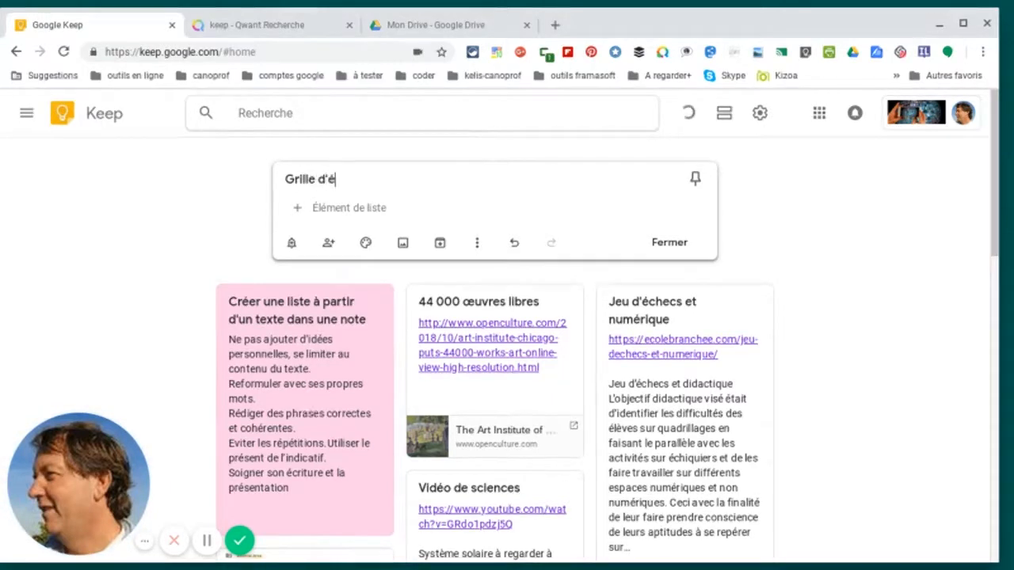
{"action": "key", "text": "BackSpace"}
{"action": "key", "text": "BackSpace"}
{"action": "type", "text": "uation"}
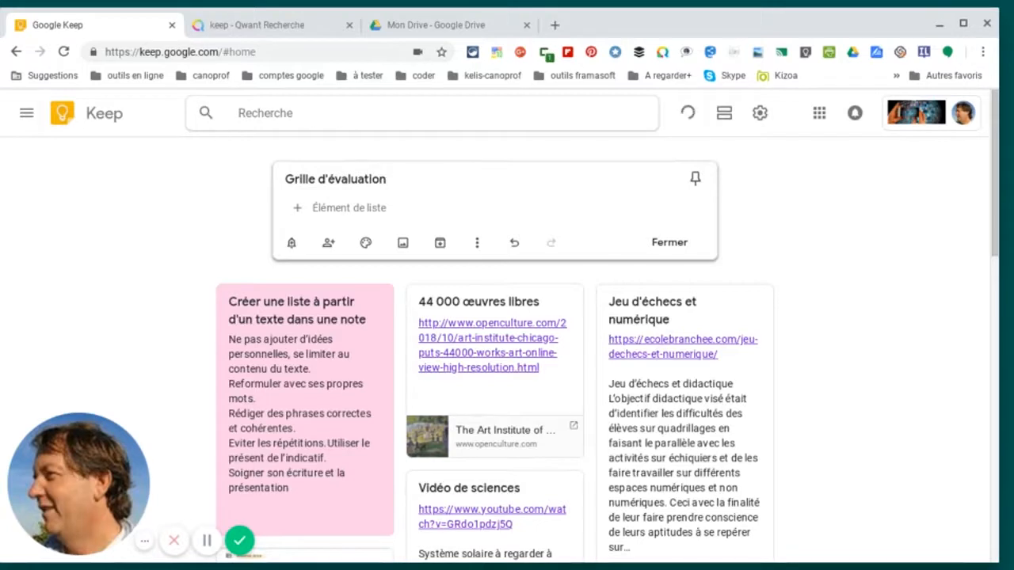
{"action": "type", "text": ": résumé de texte"}
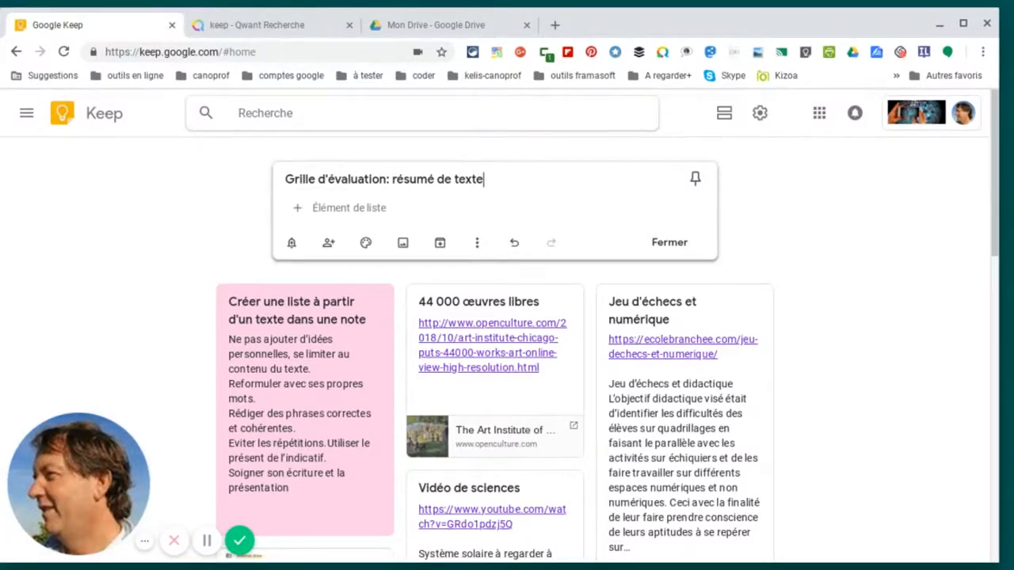
Step: Add the list item "Présenter le ou les personnages" to the note
{"action": "left_click", "coordinate": [331, 209]}
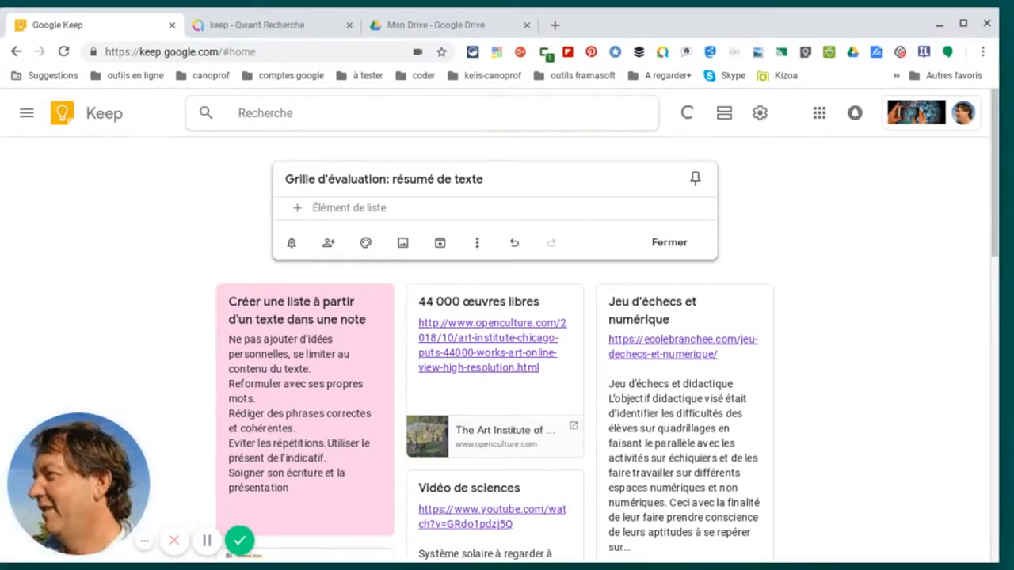
{"action": "type", "text": "Présent"}
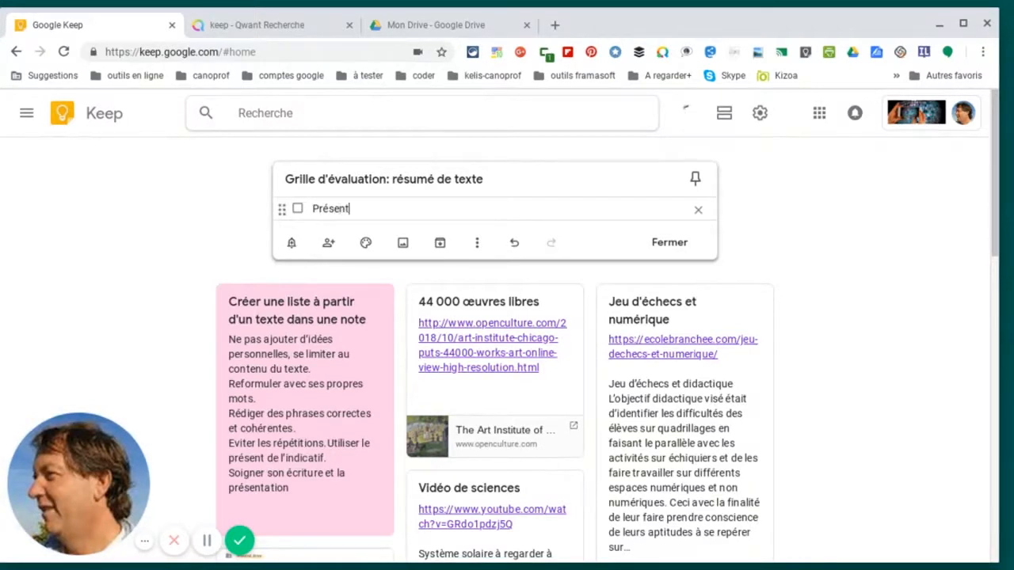
{"action": "type", "text": "er le ou les perso"}
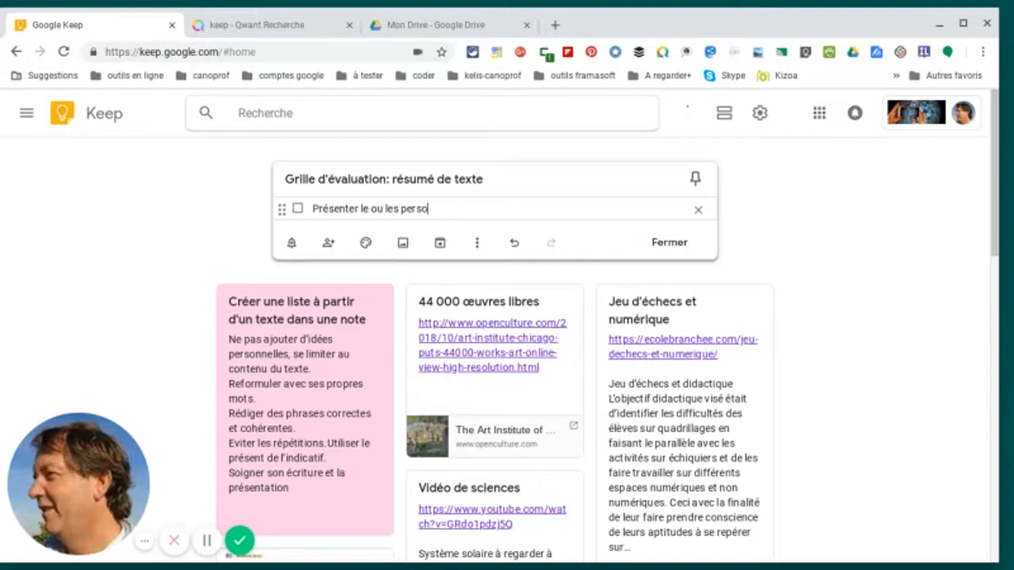
{"action": "type", "text": "nnages"}
{"action": "key", "text": "Return"}
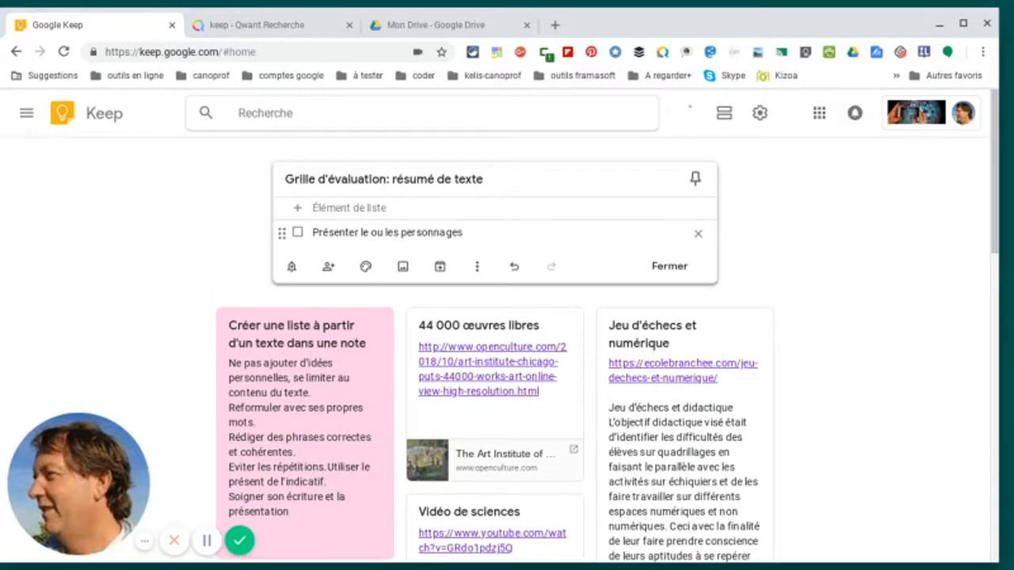
Step: Add the list item "Situer le récit dans le temps et l'espace" above the existing item
{"action": "type", "text": "S"}
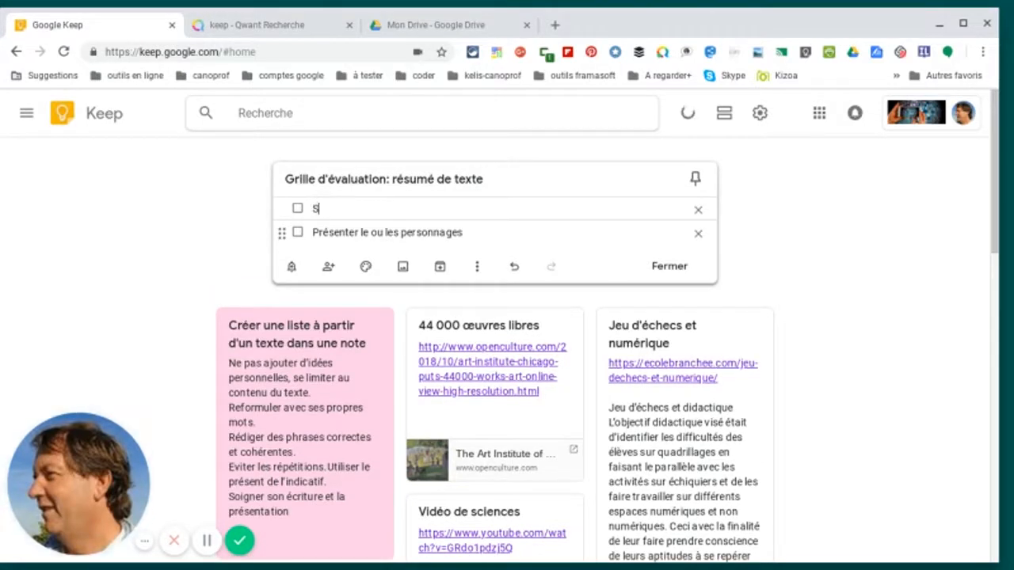
{"action": "type", "text": "ituer"}
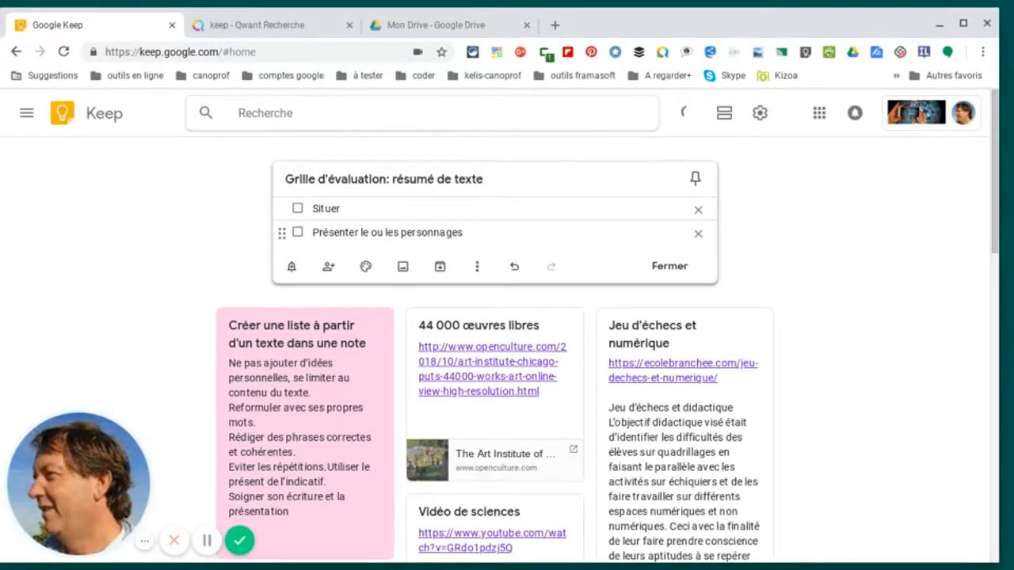
{"action": "type", "text": " le récit"}
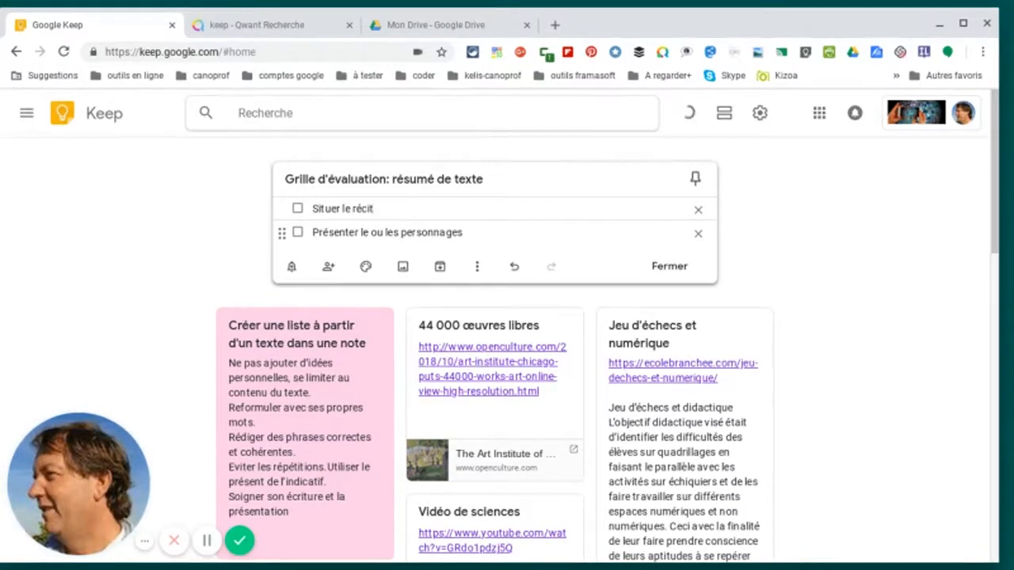
{"action": "type", "text": " dans le temps e"}
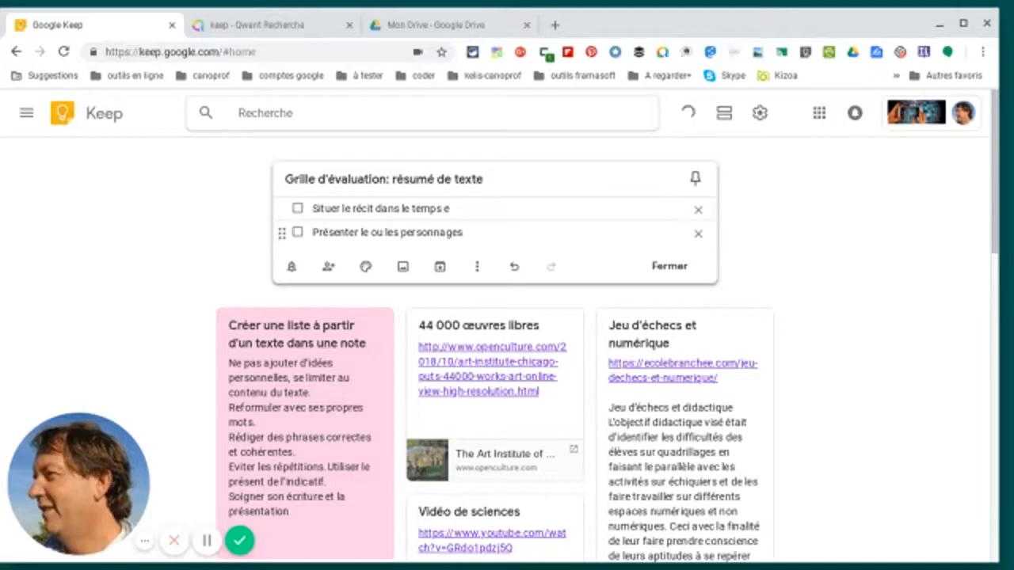
{"action": "type", "text": "t l'espace"}
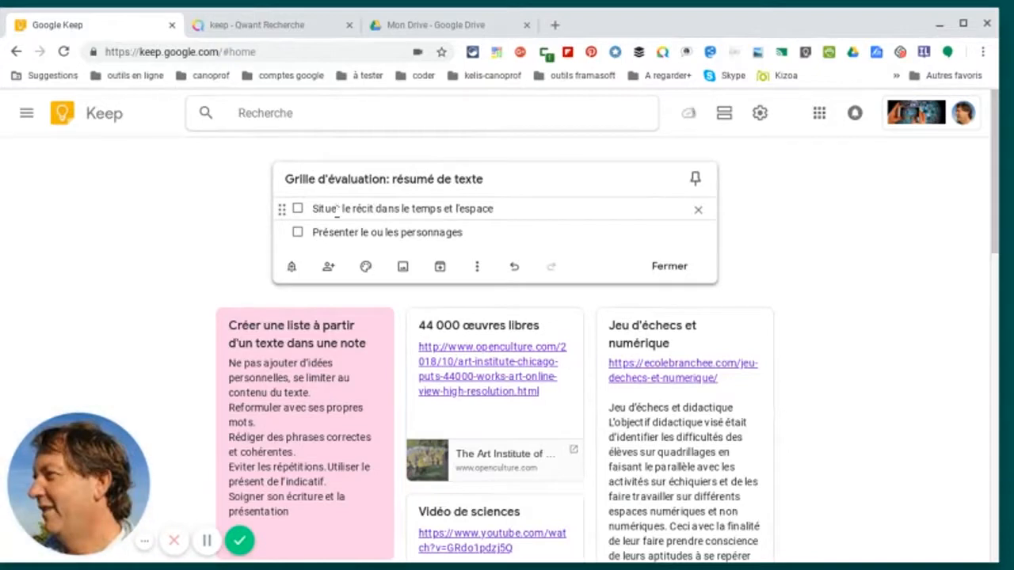
{"action": "left_click", "coordinate": [374, 208]}
{"action": "key", "text": "Return"}
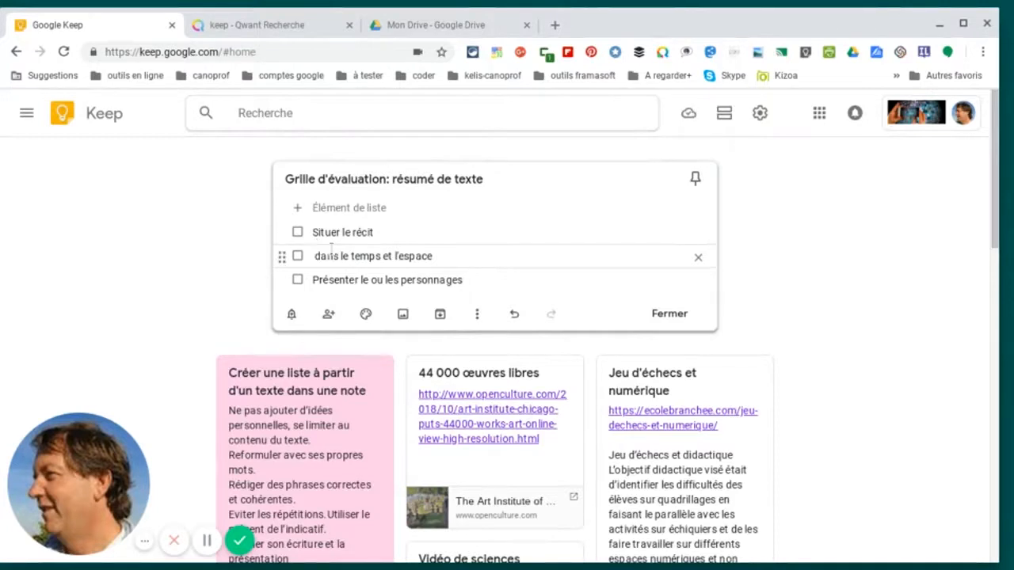
{"action": "key", "text": "BackSpace"}
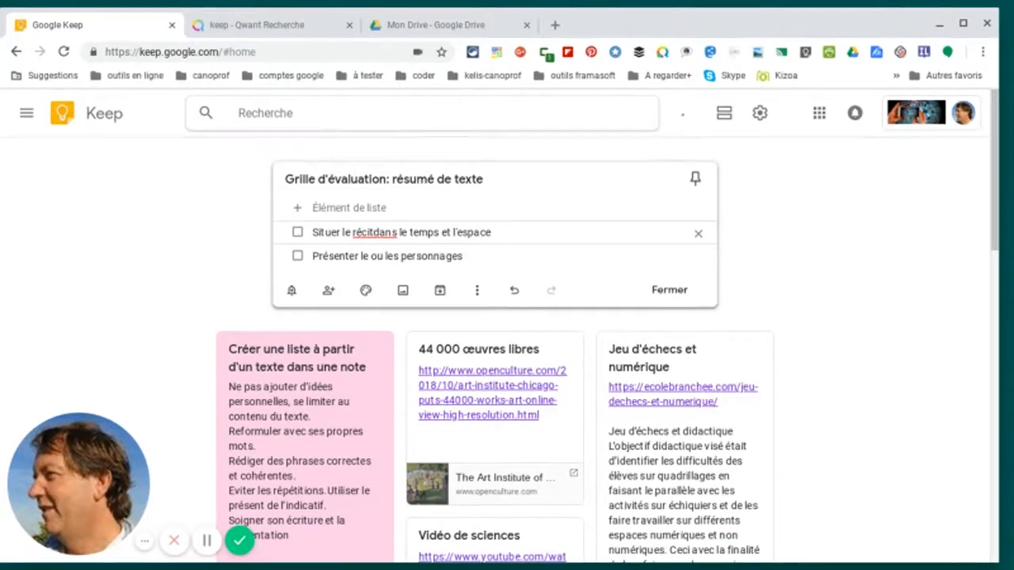
Step: Add the list item "Restituer les informations importantes du texte" as the first item
{"action": "left_click", "coordinate": [337, 208]}
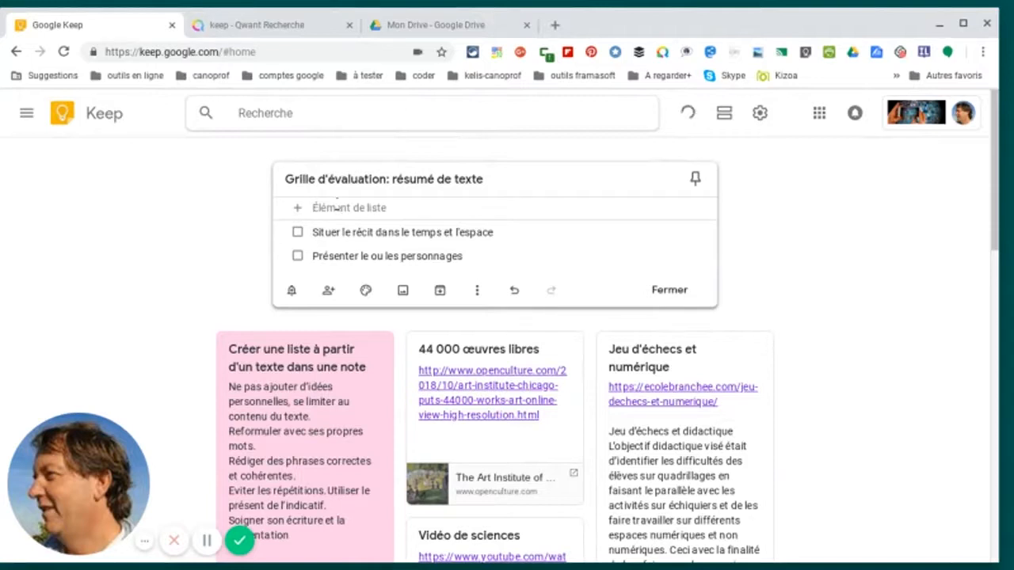
{"action": "type", "text": "Restituer le"}
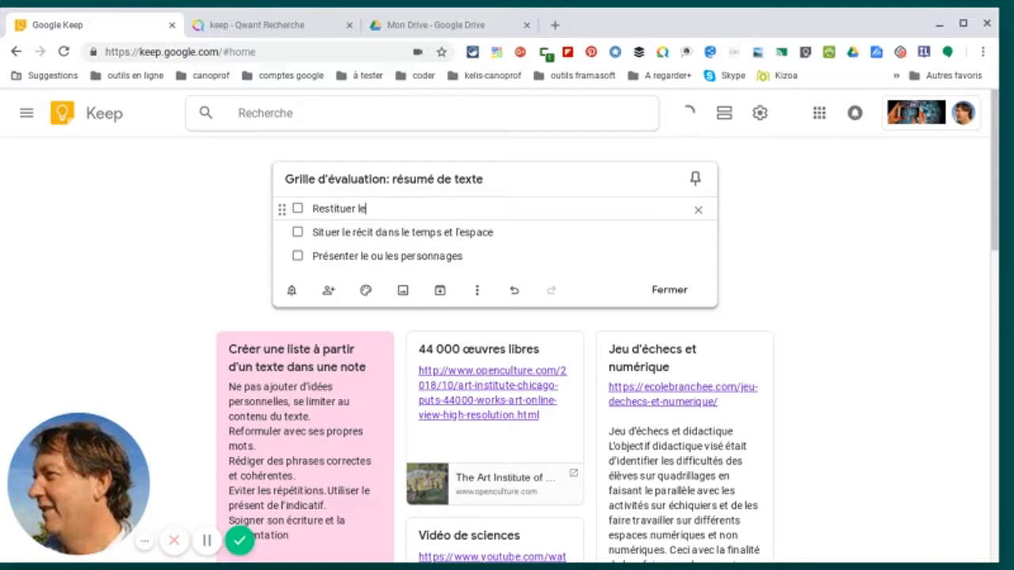
{"action": "type", "text": "s informations"}
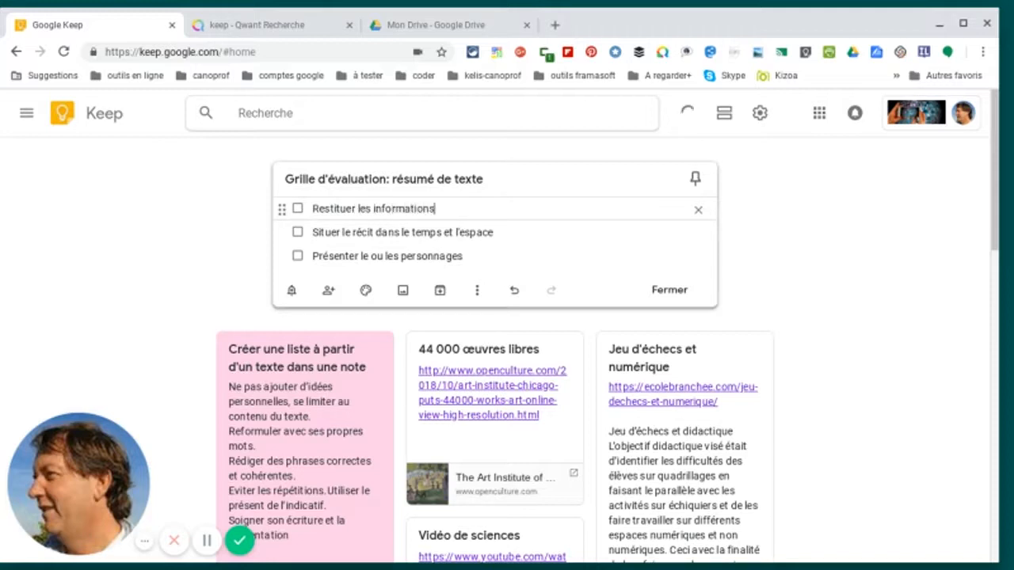
{"action": "type", "text": " importantes"}
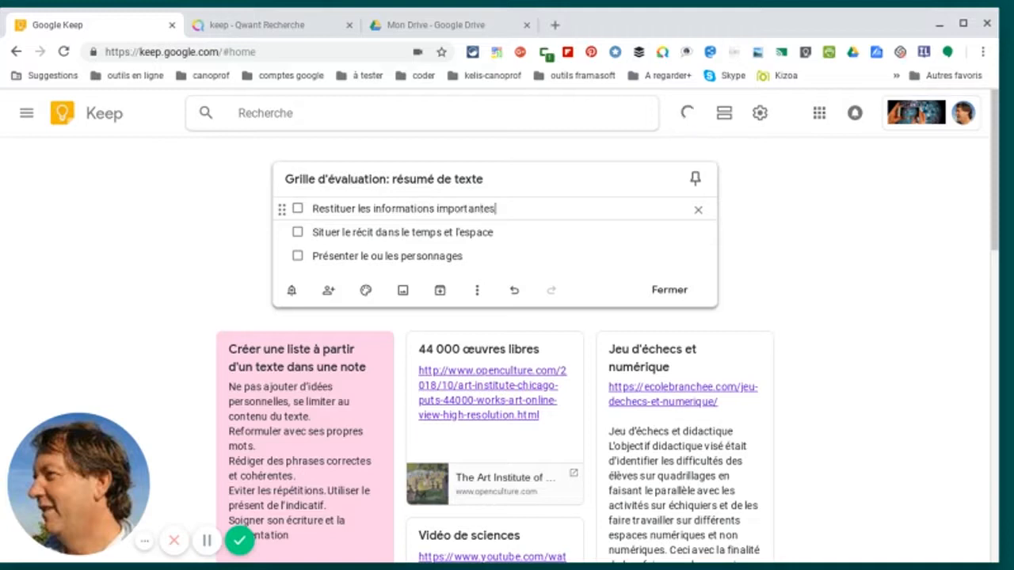
{"action": "type", "text": " du texte"}
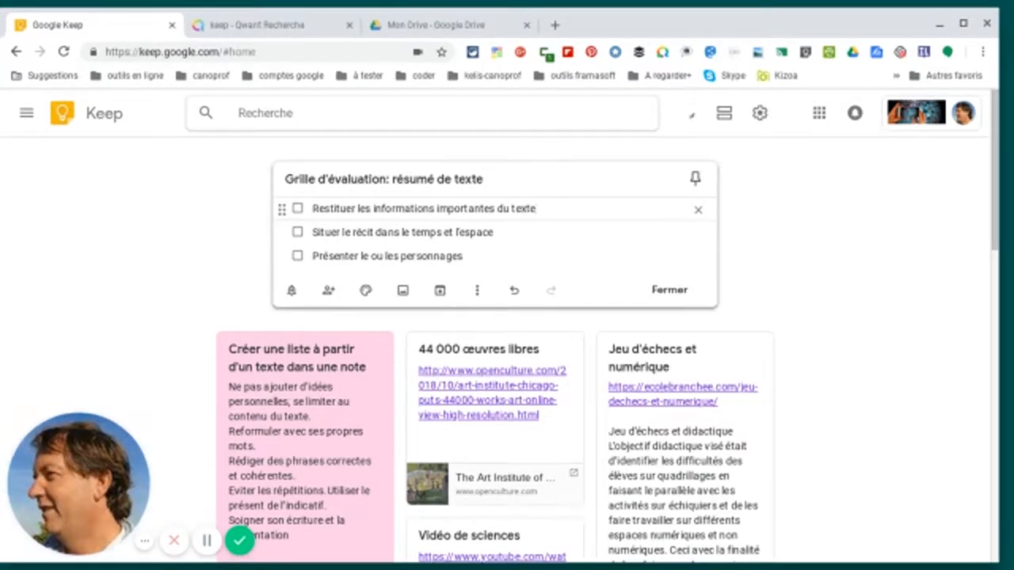
{"action": "left_click", "coordinate": [511, 231]}
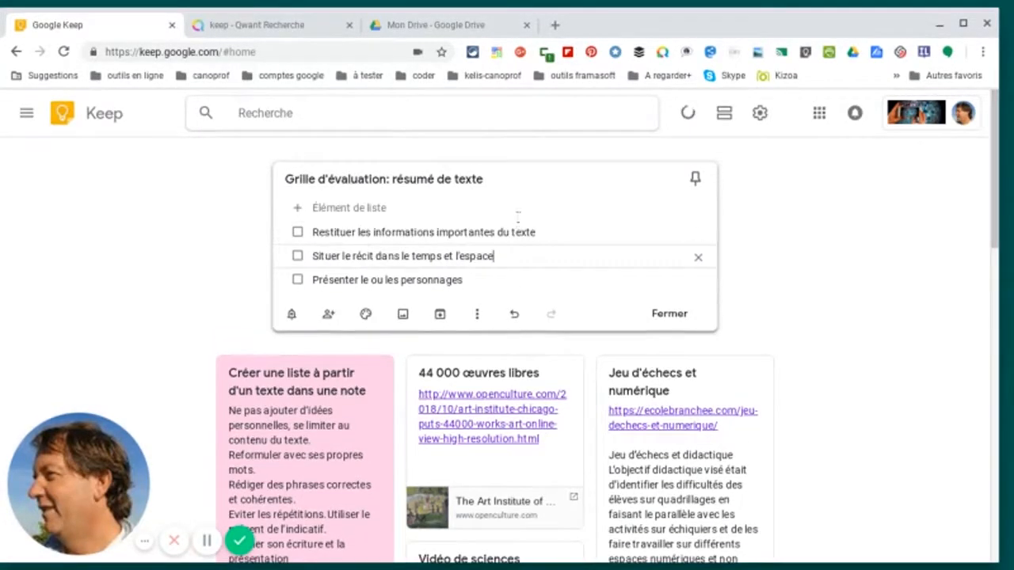
Step: Add a trial list item "Erreur" and delete it from the list
{"action": "left_click", "coordinate": [350, 207]}
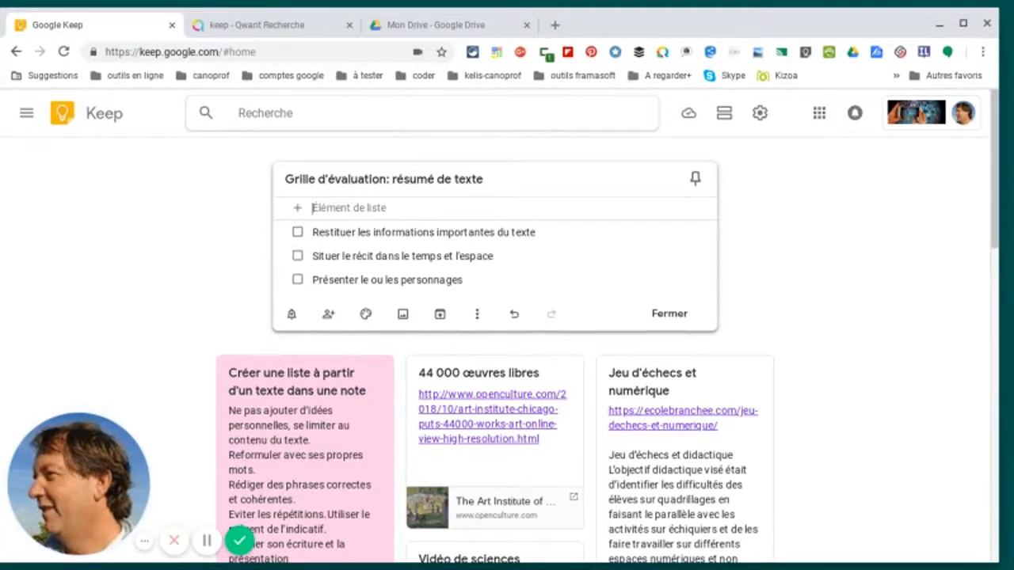
{"action": "type", "text": "Erreur"}
{"action": "key", "text": "Return"}
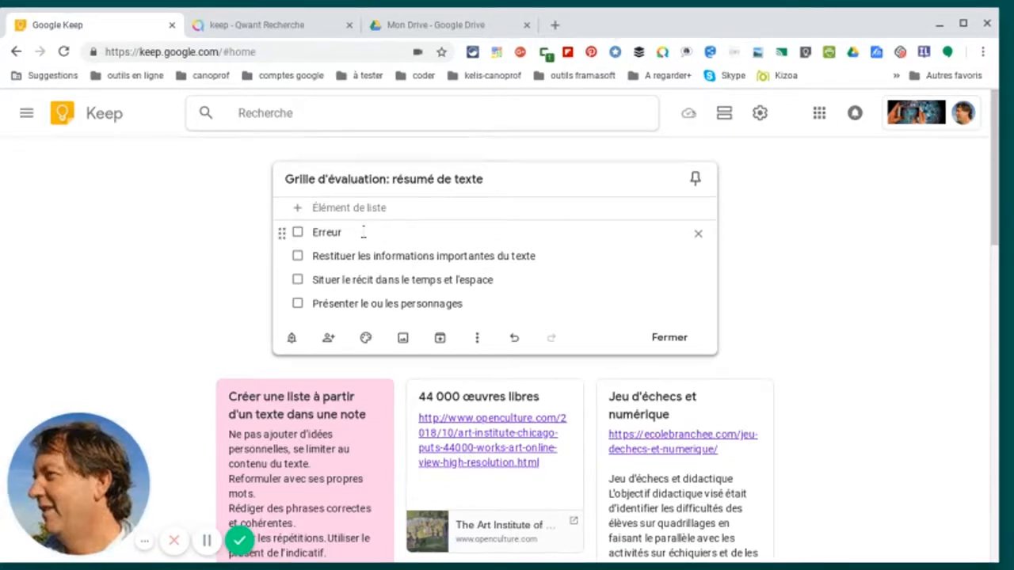
{"action": "left_click", "coordinate": [698, 235]}
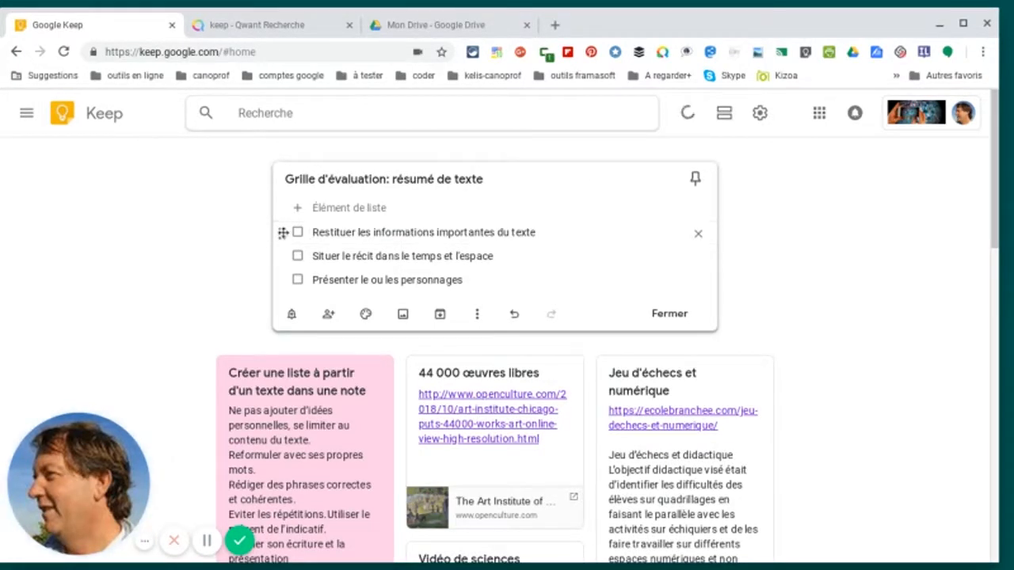
Step: Mark the items "Restituer les informations importantes du texte" and "Présenter le ou les personnages" as completed, and reset both to uncompleted
{"action": "mouse_move", "coordinate": [283, 234]}
{"action": "left_mouse_down"}
{"action": "mouse_move", "coordinate": [290, 267]}
{"action": "mouse_move", "coordinate": [287, 220]}
{"action": "left_mouse_up"}
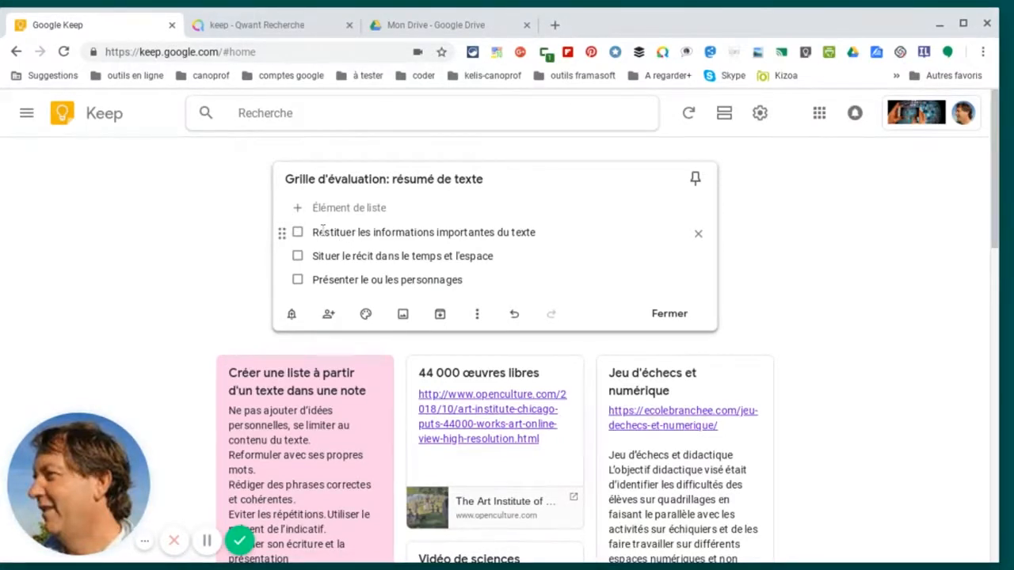
{"action": "left_click", "coordinate": [298, 232]}
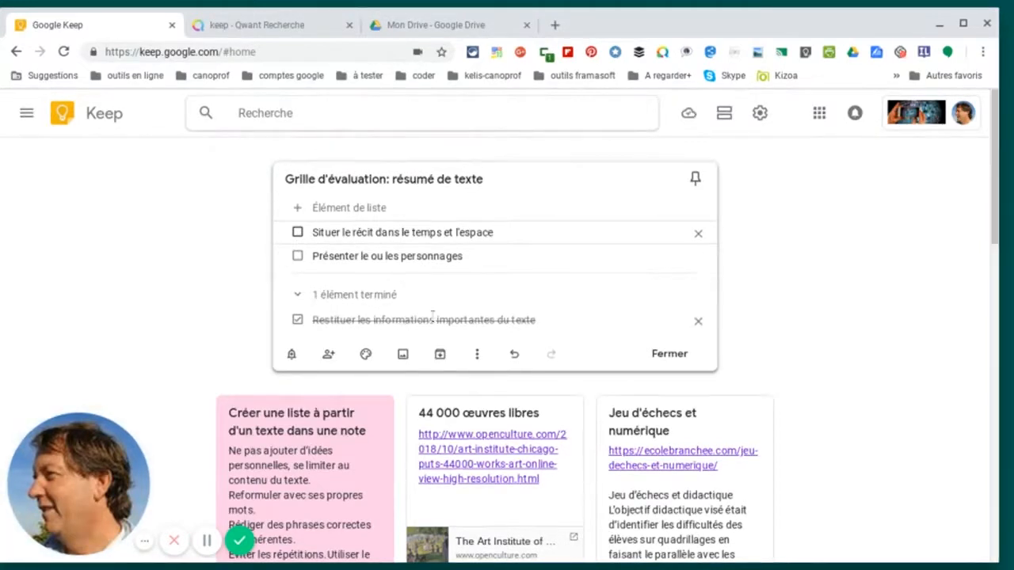
{"action": "left_click", "coordinate": [299, 257]}
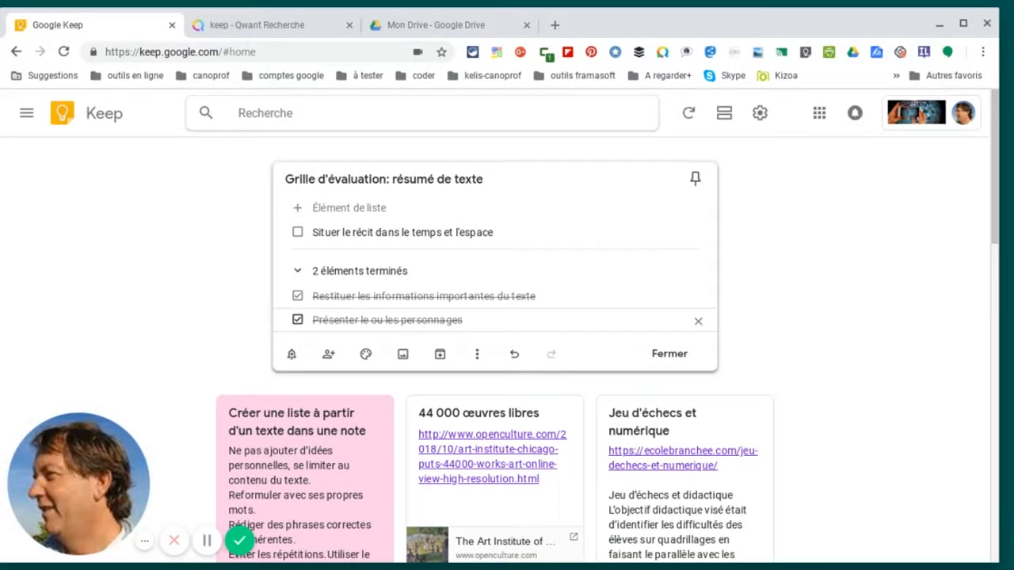
{"action": "left_click", "coordinate": [297, 295]}
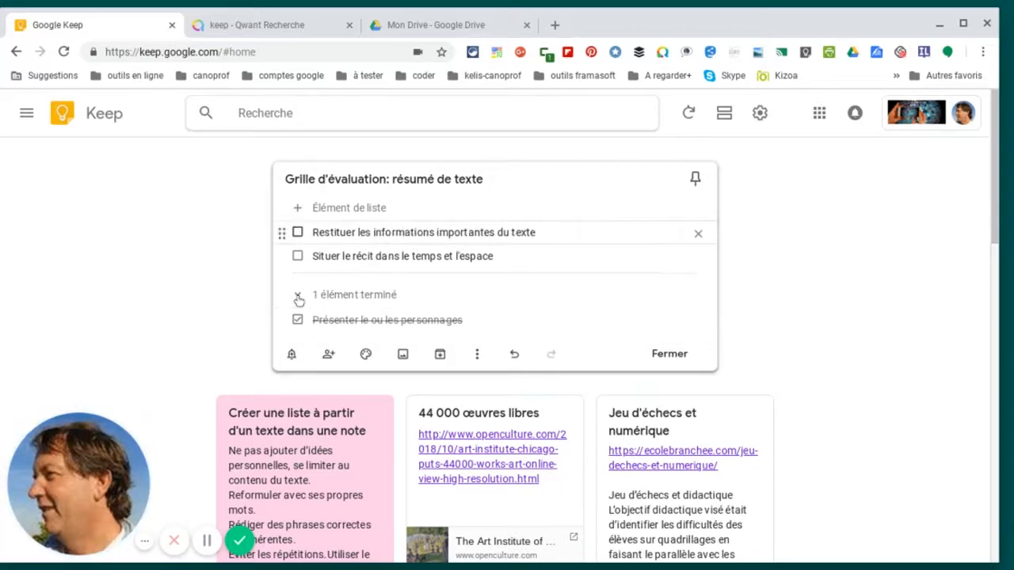
{"action": "left_click", "coordinate": [298, 320]}
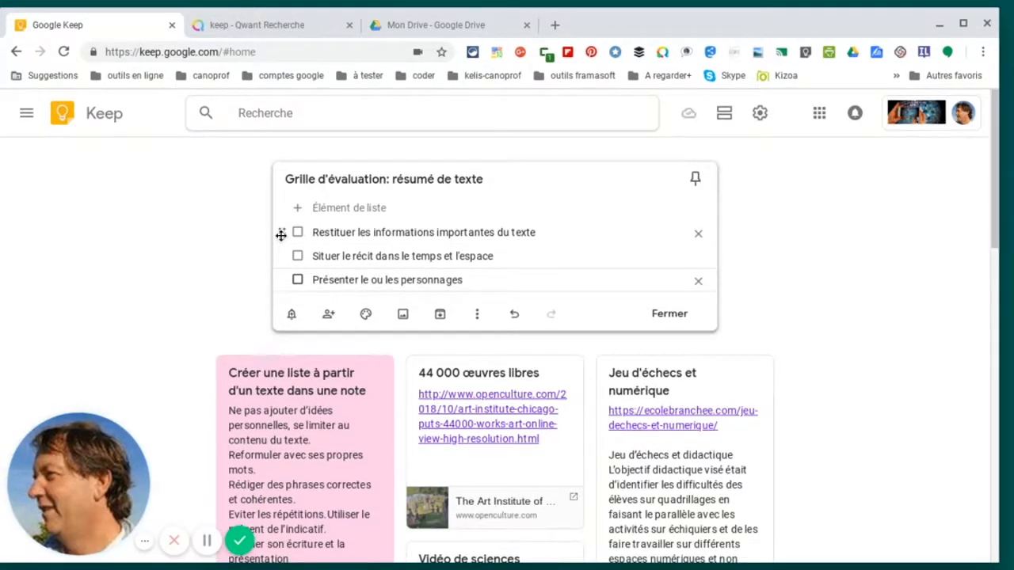
Step: Nest "Restituer les informations importantes du texte" under "Situer le récit dans le temps et l'espace", and return it to first place without indentation
{"action": "left_click_drag", "start_coordinate": [281, 233], "coordinate": [369, 248]}
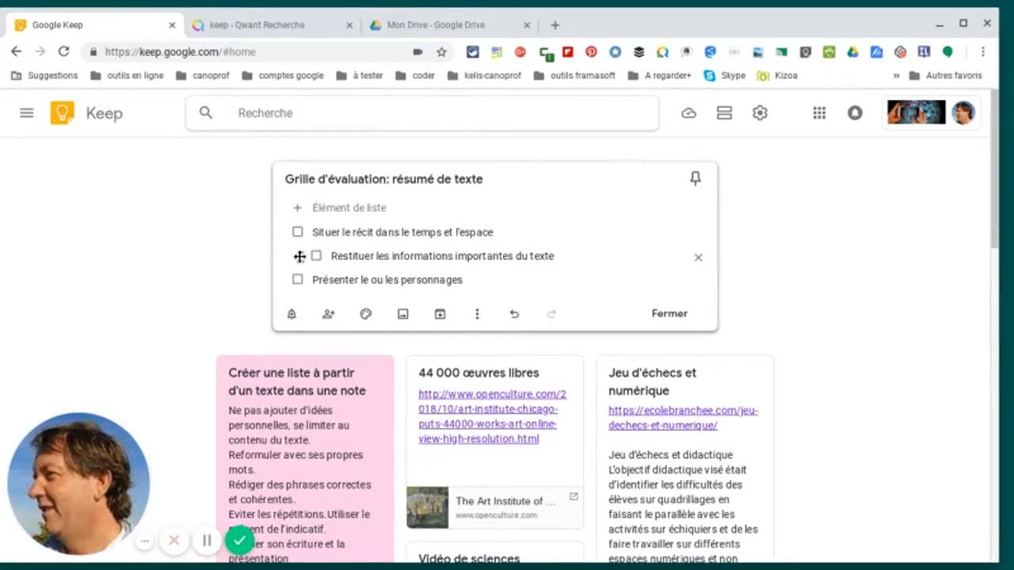
{"action": "left_click_drag", "start_coordinate": [300, 257], "coordinate": [276, 231]}
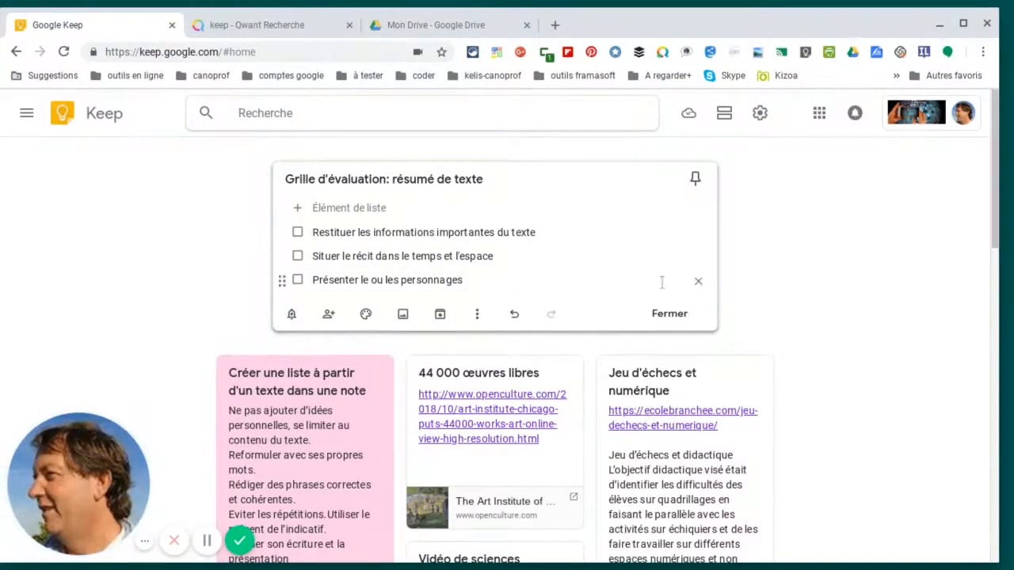
Step: Convert the text of the note "Créer une liste à partir d'un texte dans une note" to checkboxes and check off "Reformuler avec ses propres mots."
{"action": "left_click", "coordinate": [668, 315]}
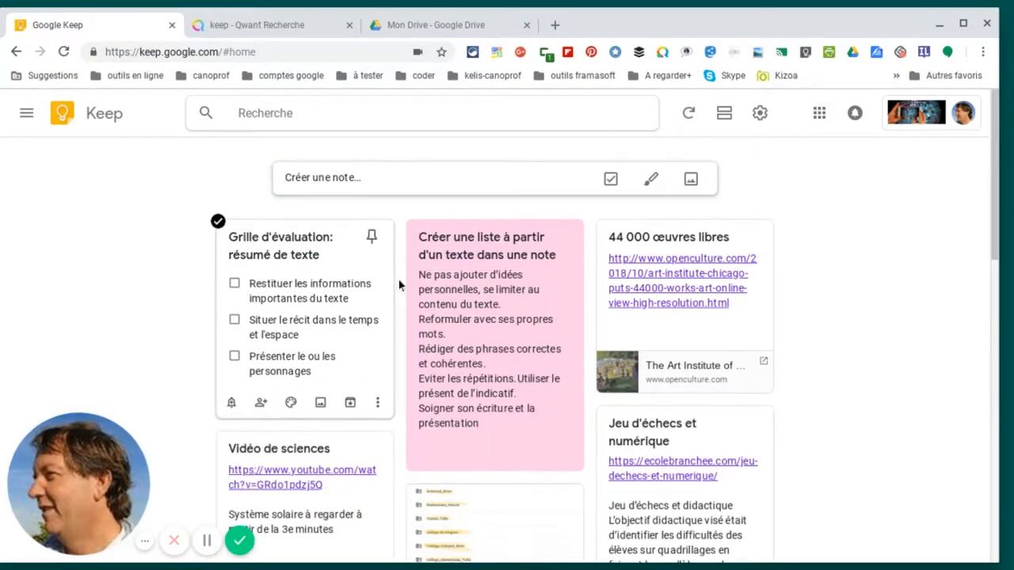
{"action": "left_click", "coordinate": [482, 298]}
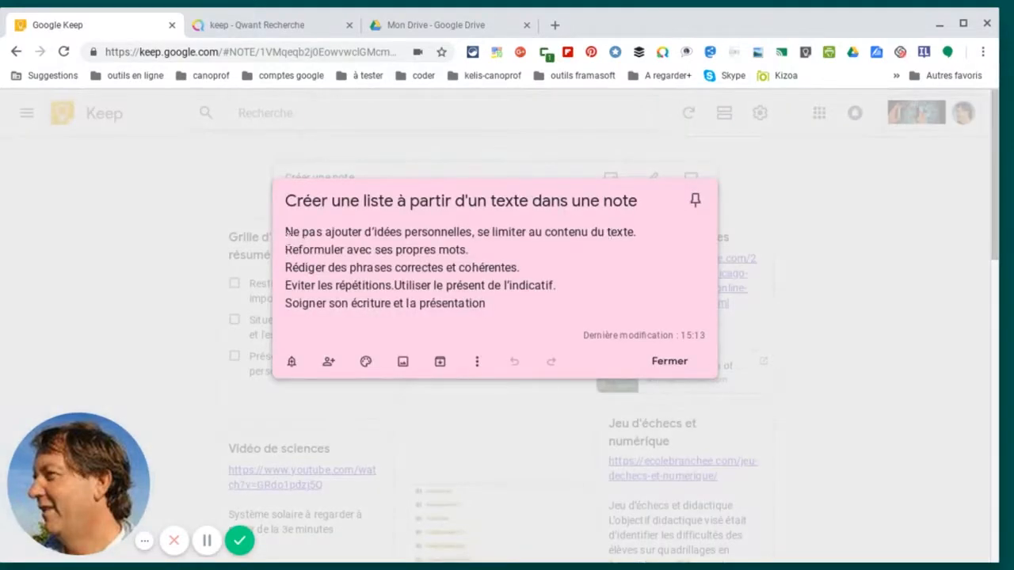
{"action": "left_click", "coordinate": [478, 362]}
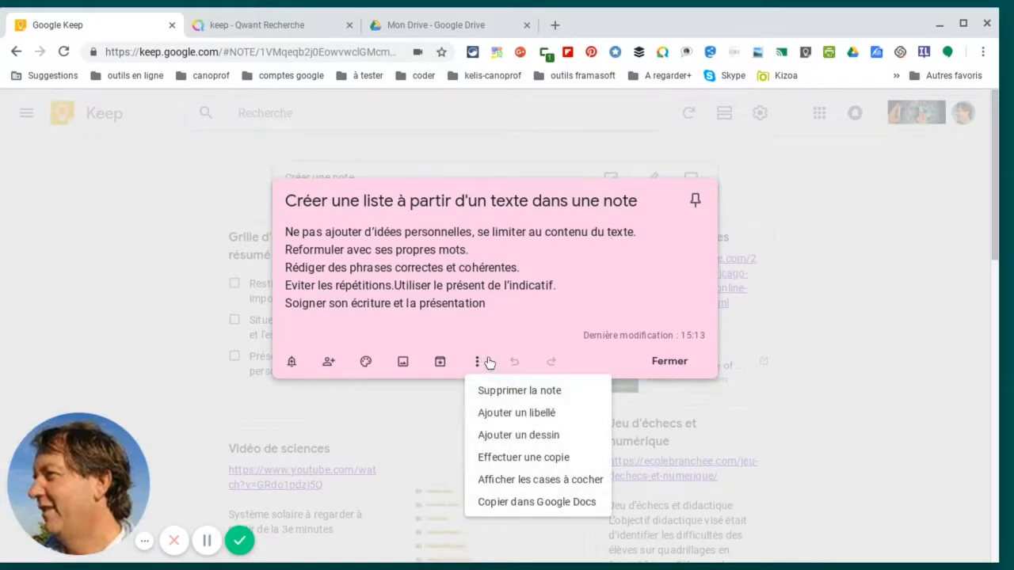
{"action": "left_click", "coordinate": [523, 480]}
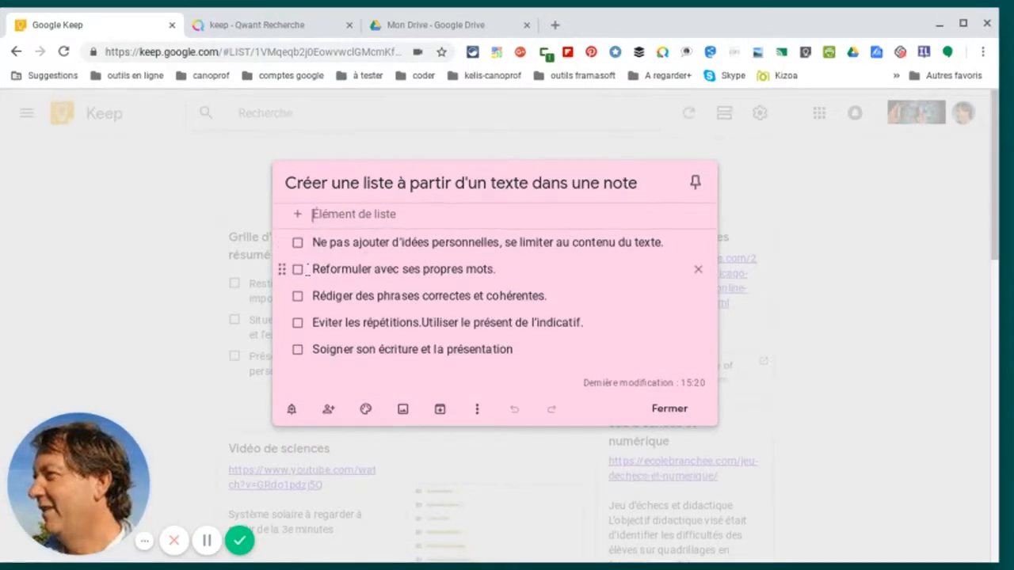
{"action": "left_click", "coordinate": [298, 270]}
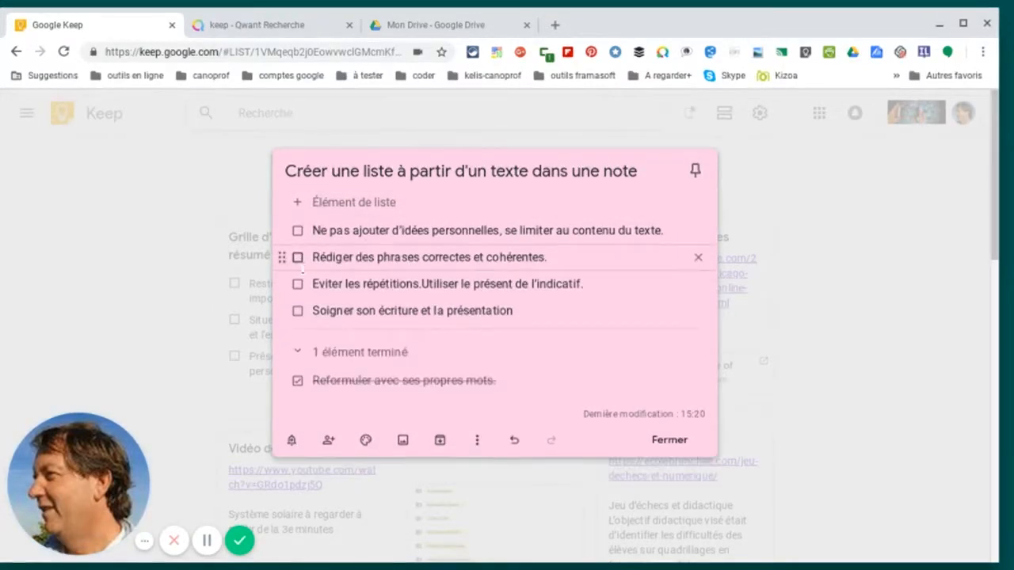
{"action": "left_click", "coordinate": [683, 452]}
Step: Switch to the Notes Keep app and move its window toward the middle of the screen, over the browser
{"action": "mouse_move", "coordinate": [812, 565]}
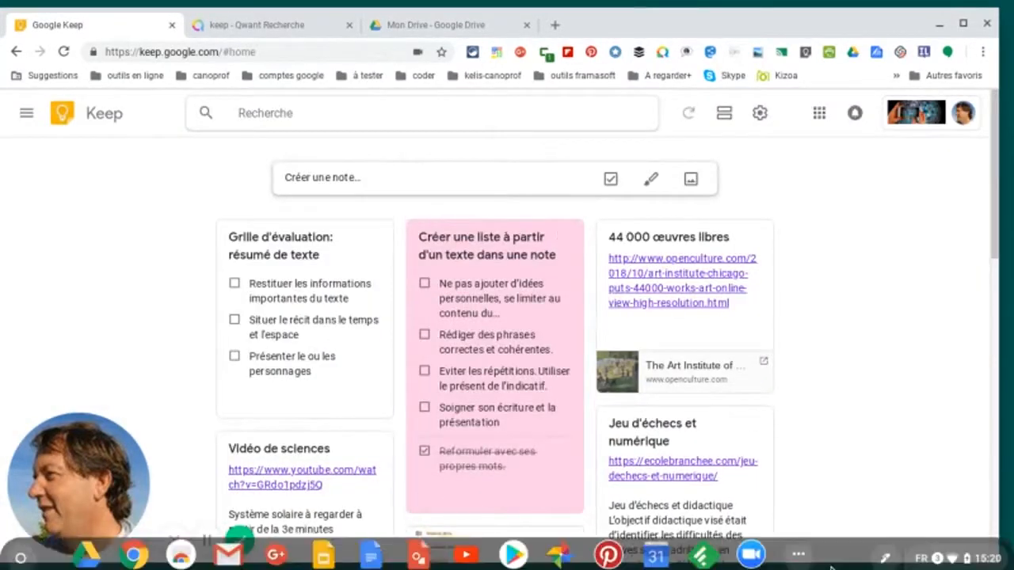
{"action": "left_click", "coordinate": [799, 549]}
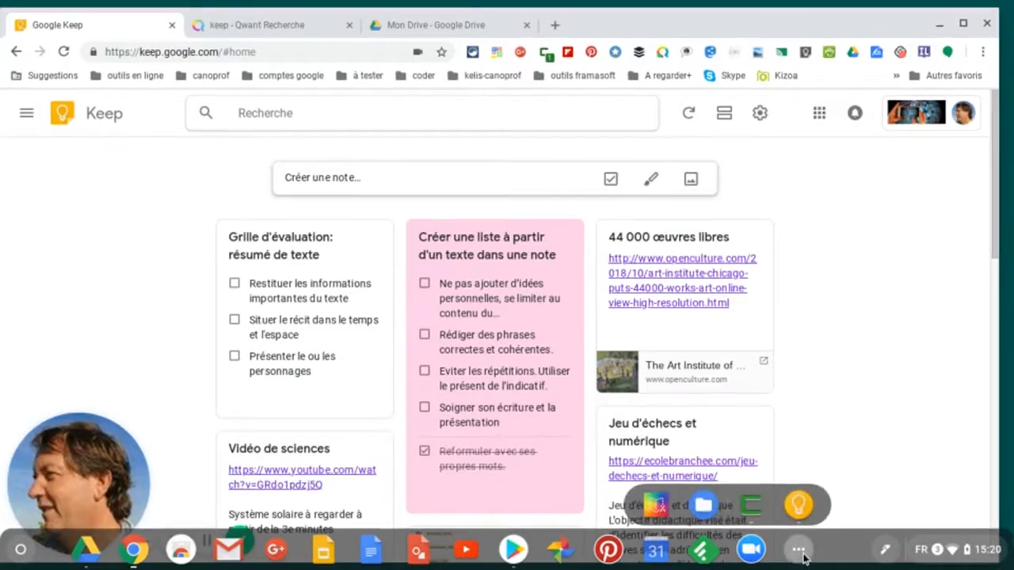
{"action": "left_click", "coordinate": [800, 506]}
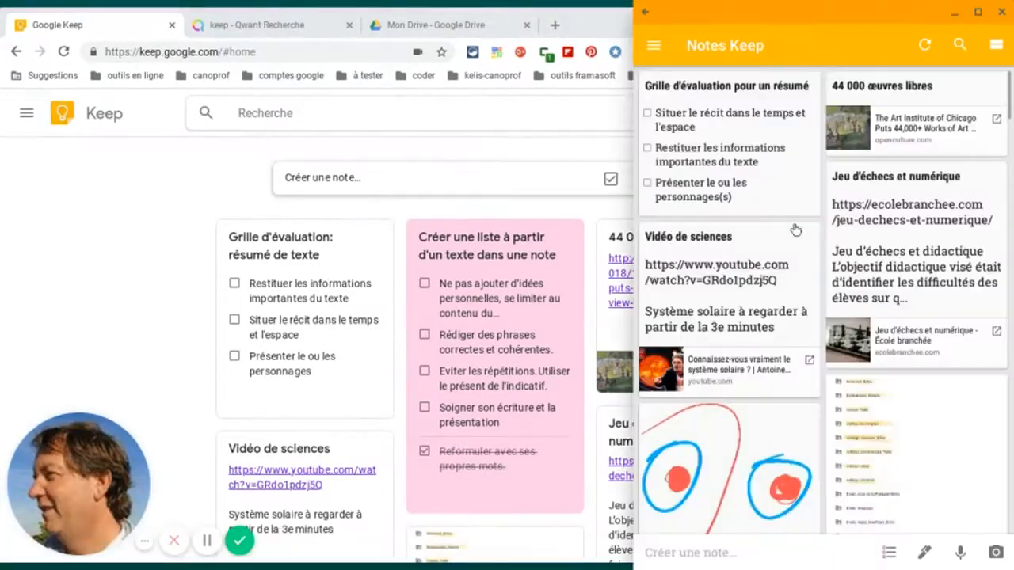
{"action": "left_click_drag", "start_coordinate": [835, 15], "coordinate": [669, 23]}
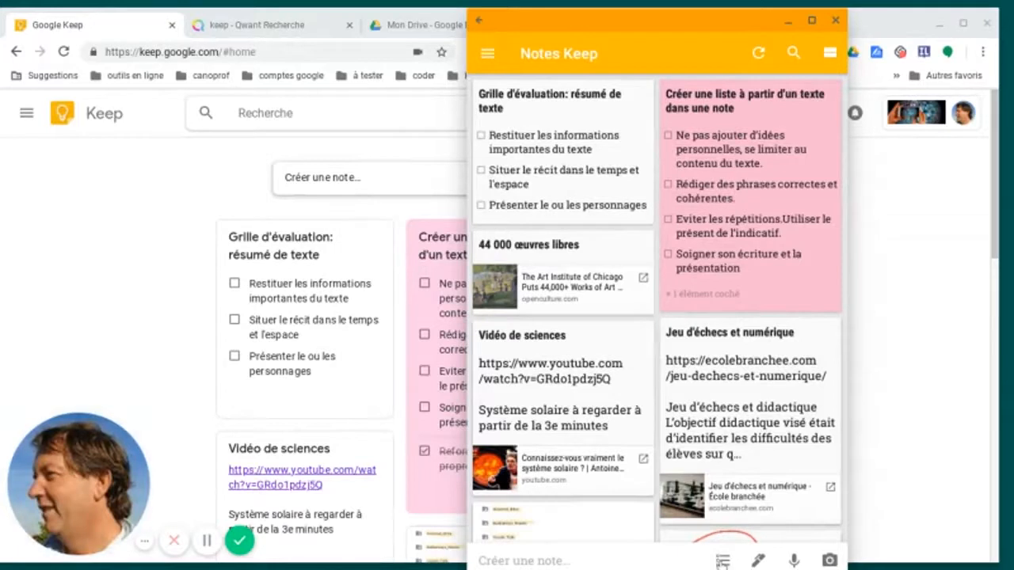
Step: Create an untitled list note with the item "ceci est mon entrée" in the Notes Keep app and return to the notes overview
{"action": "left_click", "coordinate": [723, 561]}
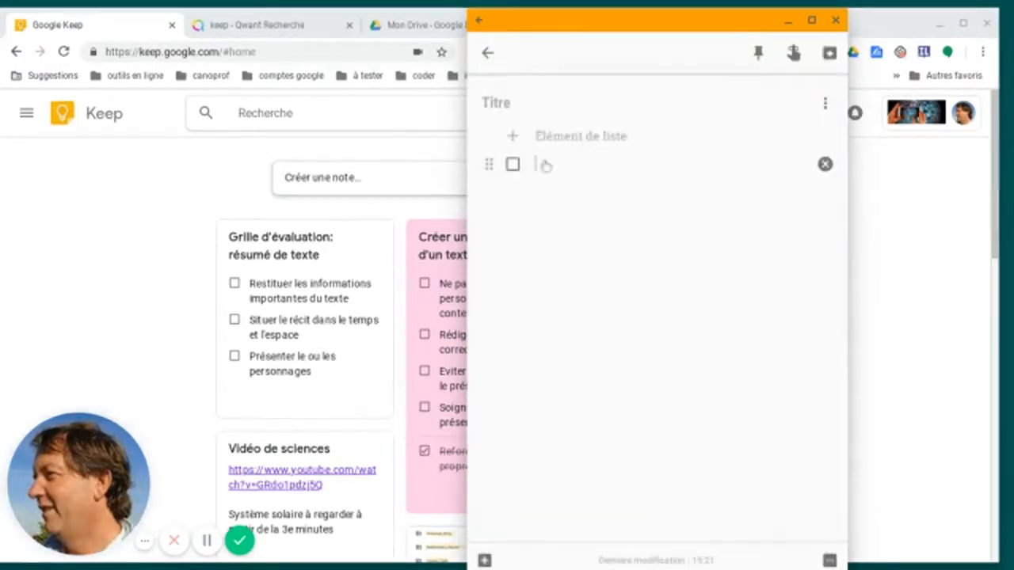
{"action": "type", "text": "ceic"}
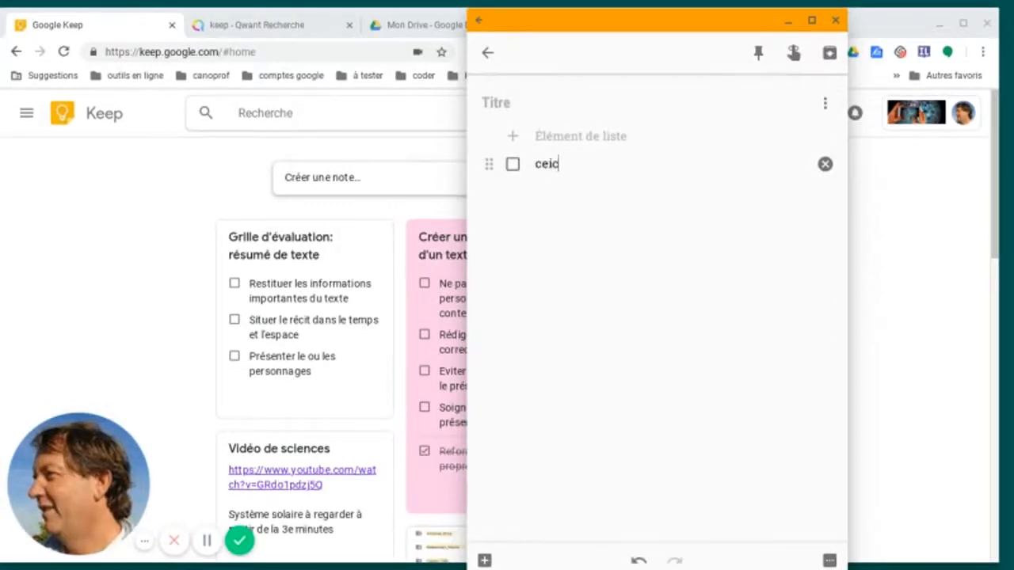
{"action": "type", "text": " est mo"}
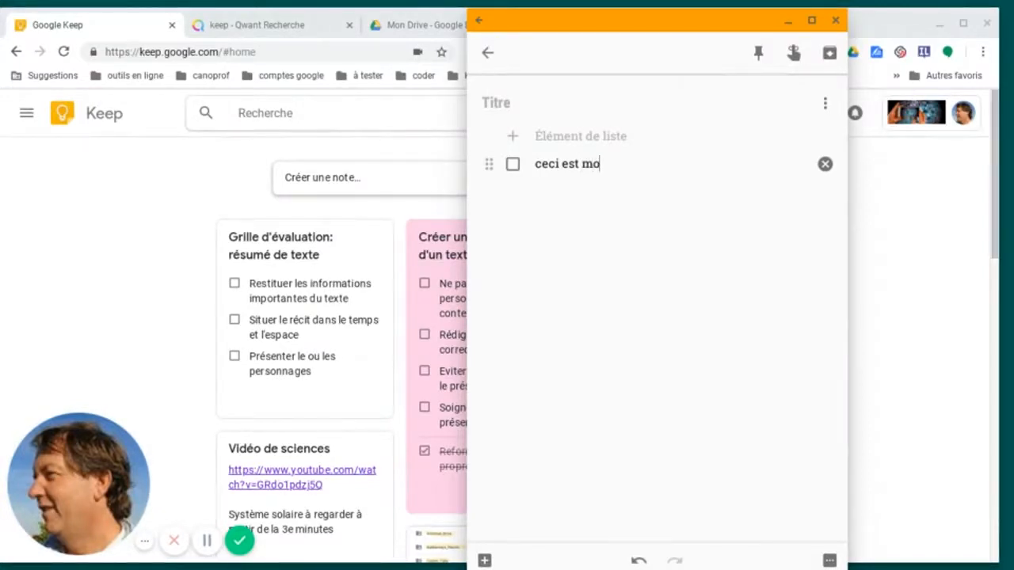
{"action": "type", "text": "n entrée"}
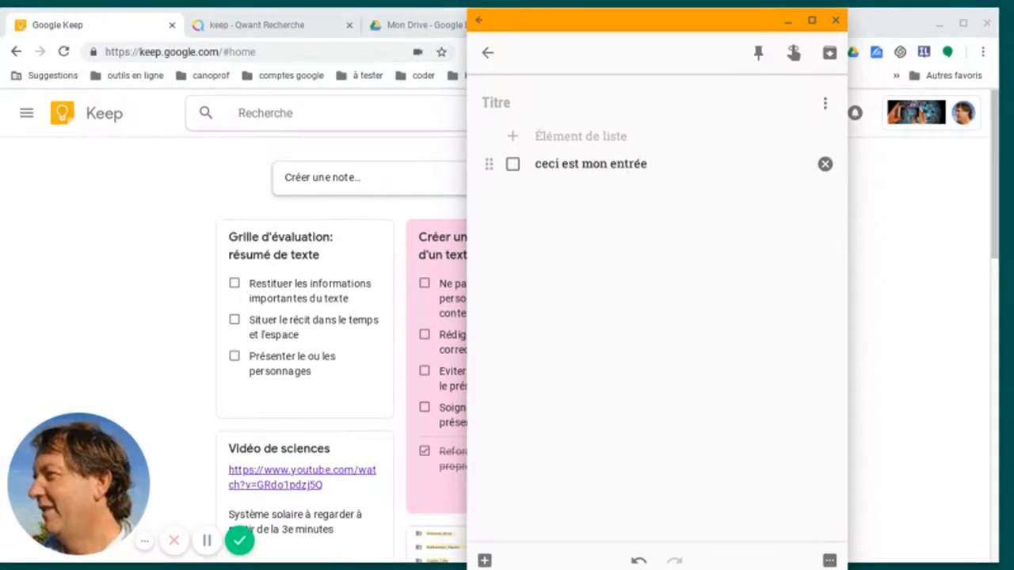
{"action": "left_click", "coordinate": [486, 54]}
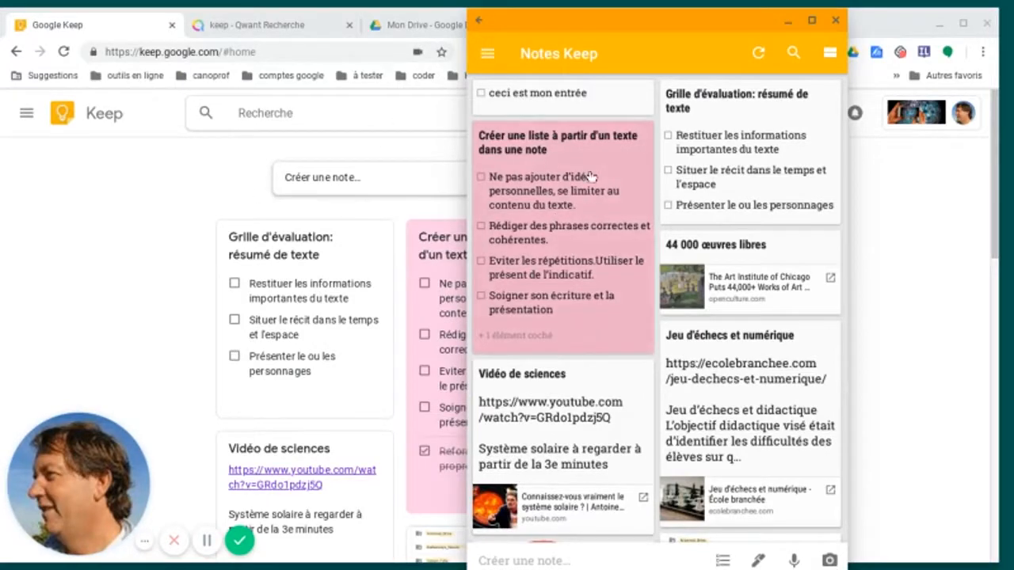
{"action": "left_click_drag", "start_coordinate": [687, 16], "coordinate": [743, 19]}
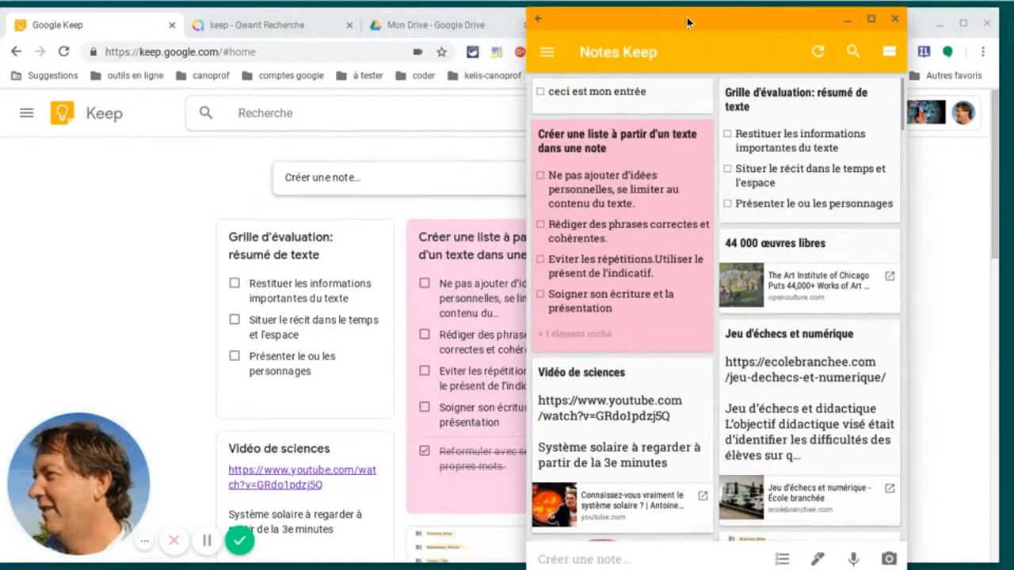